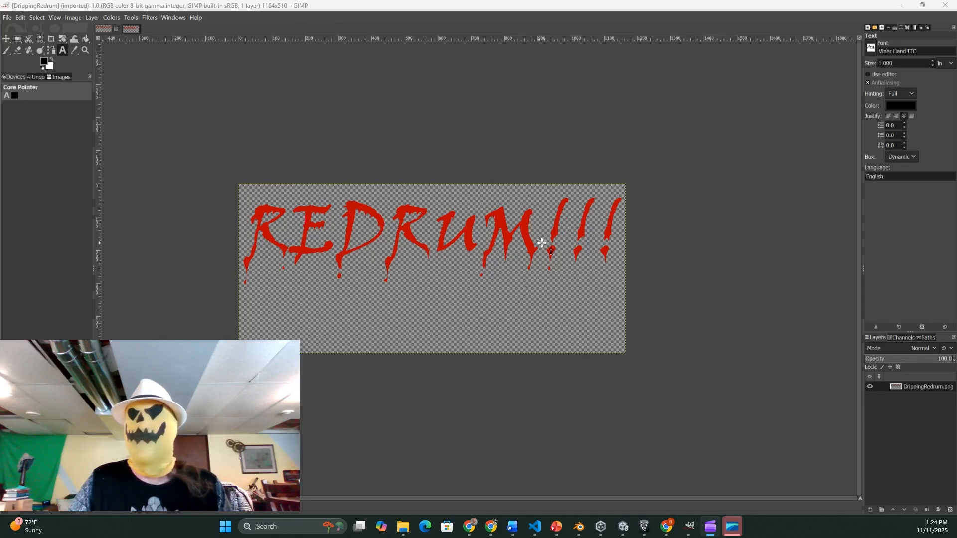
Step: Create a new blank image of 1164 × 510 pixels
{"action": "left_click", "coordinate": [7, 18]}
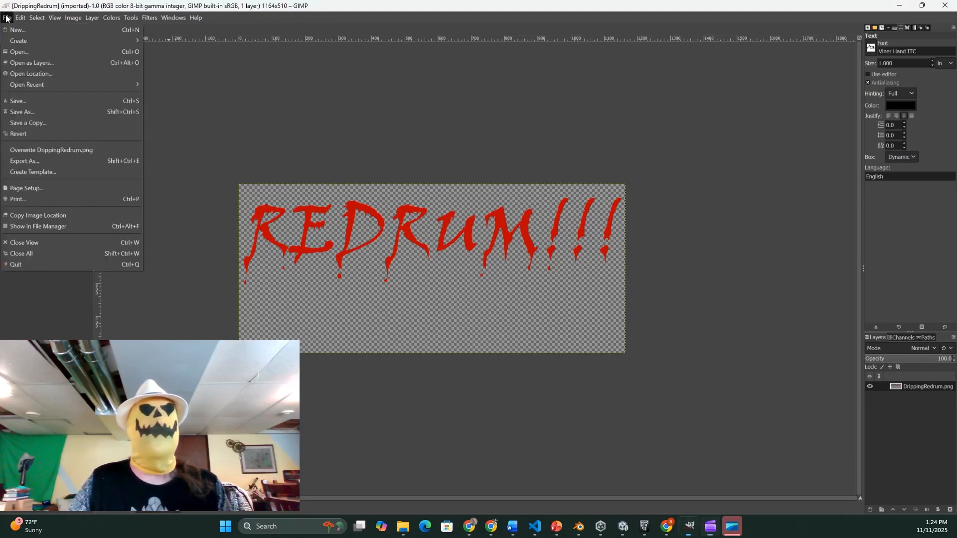
{"action": "left_click", "coordinate": [17, 28]}
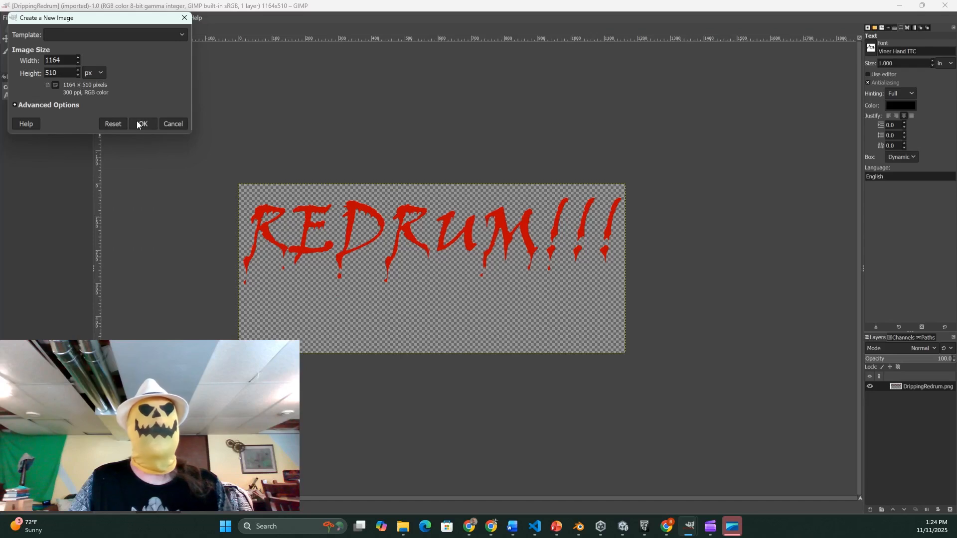
{"action": "left_click", "coordinate": [139, 124]}
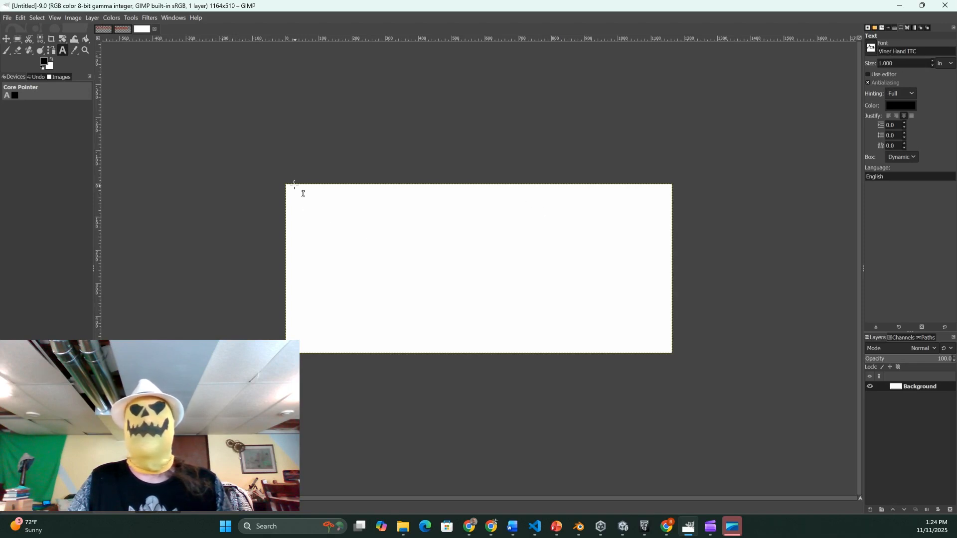
Step: Draw a text box spanning nearly the whole canvas and set its text to 200 px in red b90707
{"action": "left_click_drag", "start_coordinate": [287, 187], "coordinate": [675, 345]}
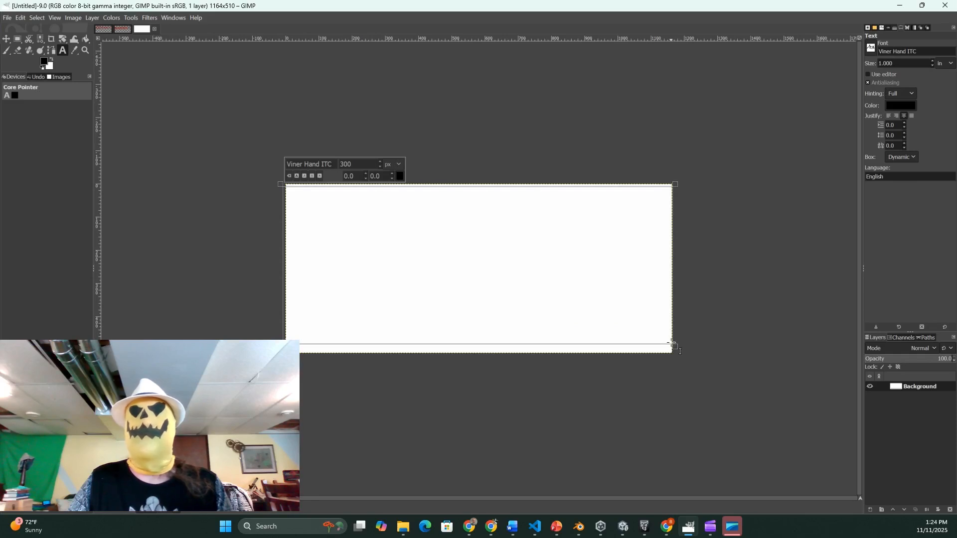
{"action": "double_click", "coordinate": [373, 164]}
{"action": "type", "text": "20"}
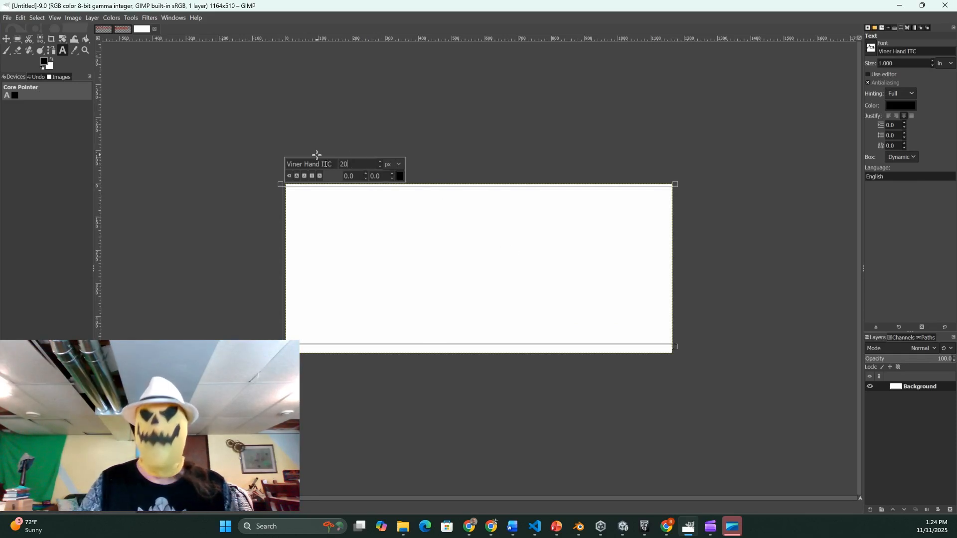
{"action": "left_click", "coordinate": [400, 176]}
{"action": "left_click", "coordinate": [375, 158]}
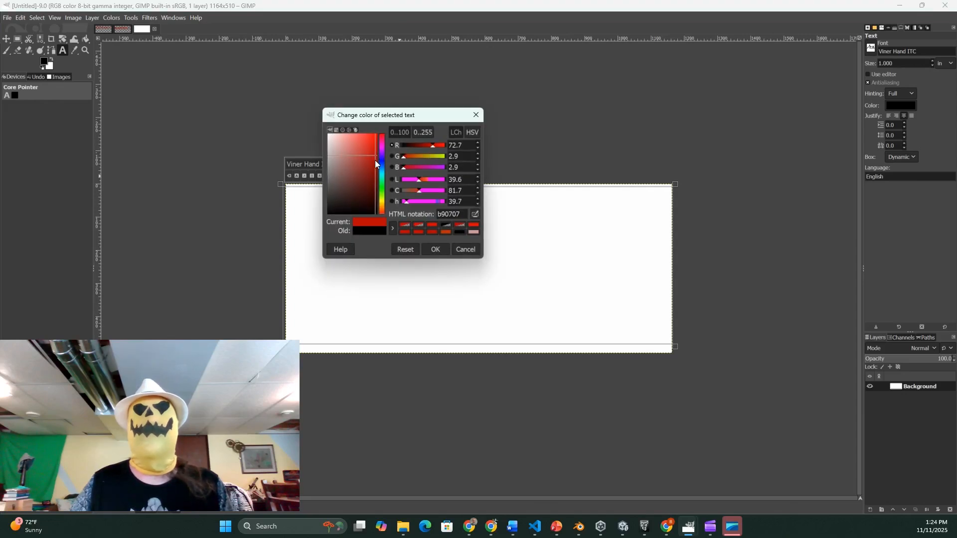
{"action": "left_click", "coordinate": [436, 249]}
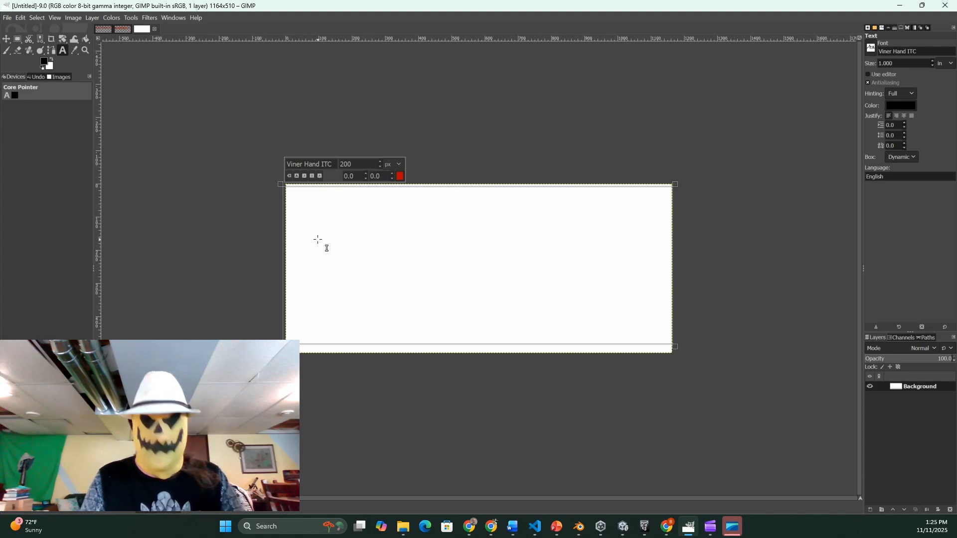
Step: Enter the letter M, duplicate its text layer, and extend the copy's text to MU
{"action": "type", "text": "M"}
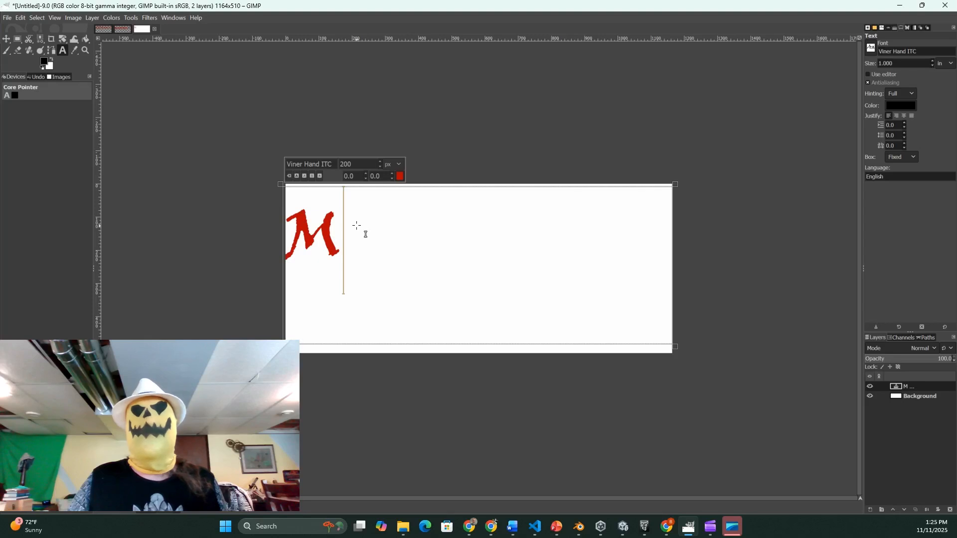
{"action": "right_click", "coordinate": [920, 385]}
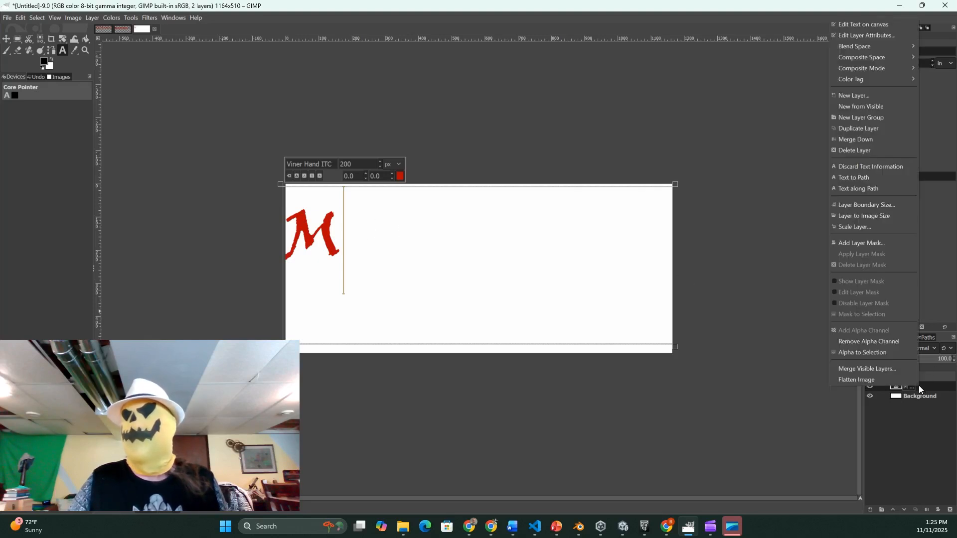
{"action": "left_click", "coordinate": [889, 182]}
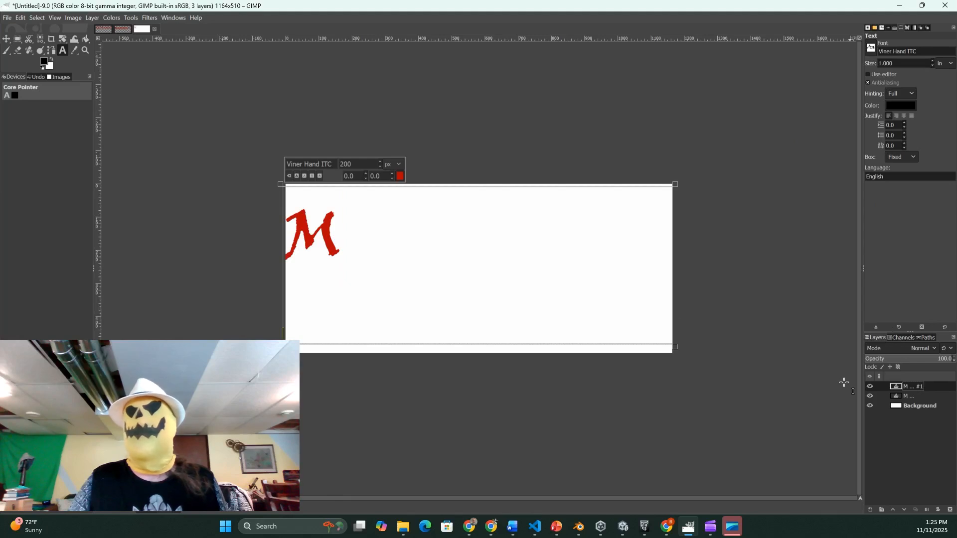
{"action": "left_click", "coordinate": [349, 227]}
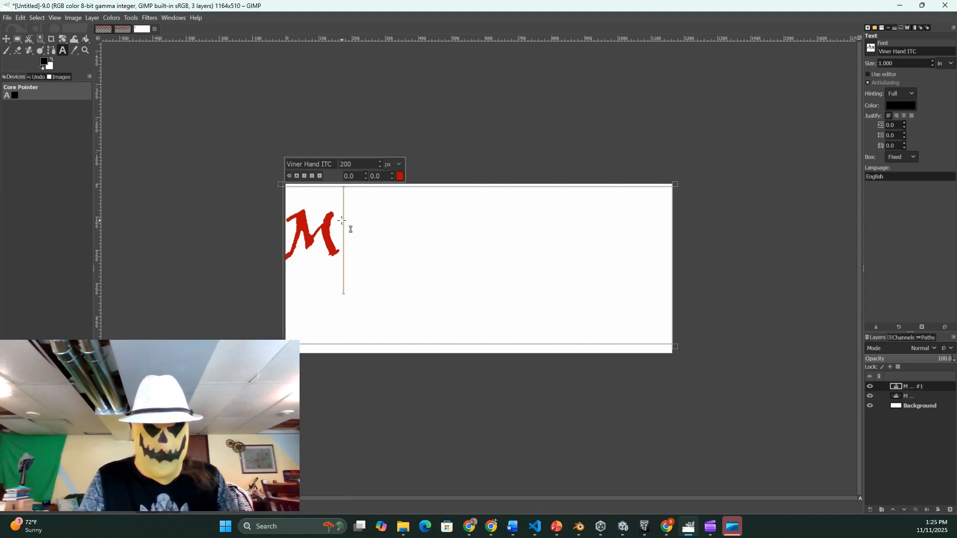
{"action": "type", "text": "U"}
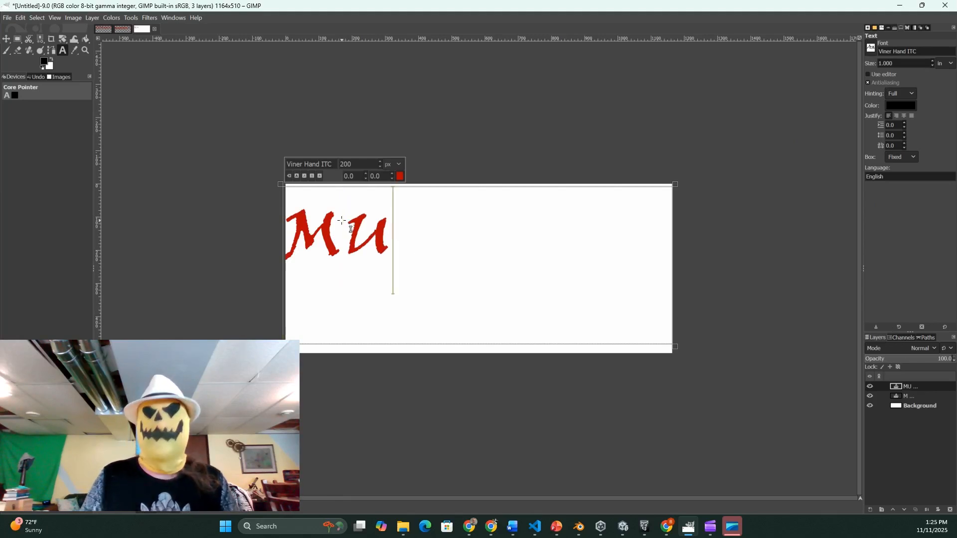
Step: Duplicate the MU text layer and extend the copy's text to MUR
{"action": "right_click", "coordinate": [916, 387]}
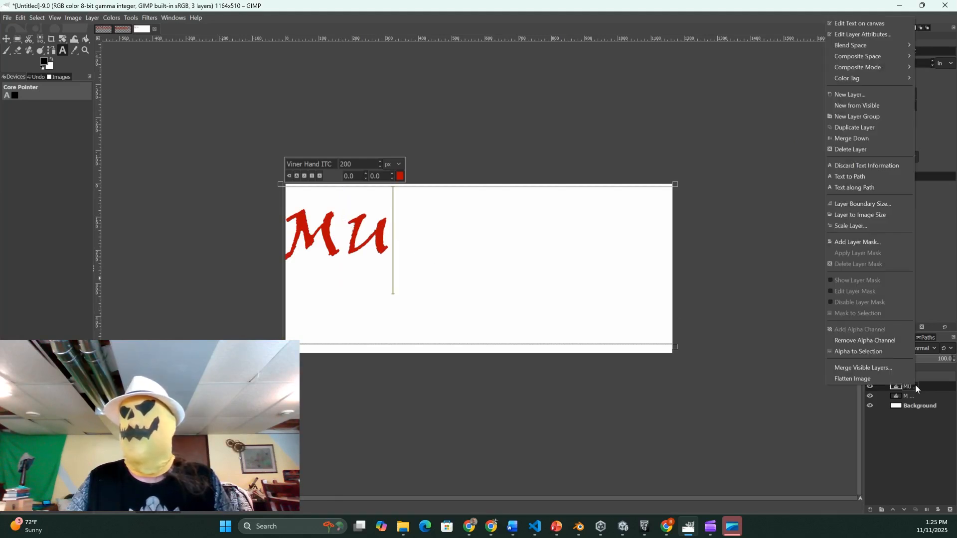
{"action": "left_click", "coordinate": [880, 131]}
{"action": "left_click", "coordinate": [397, 239]}
{"action": "type", "text": "R"}
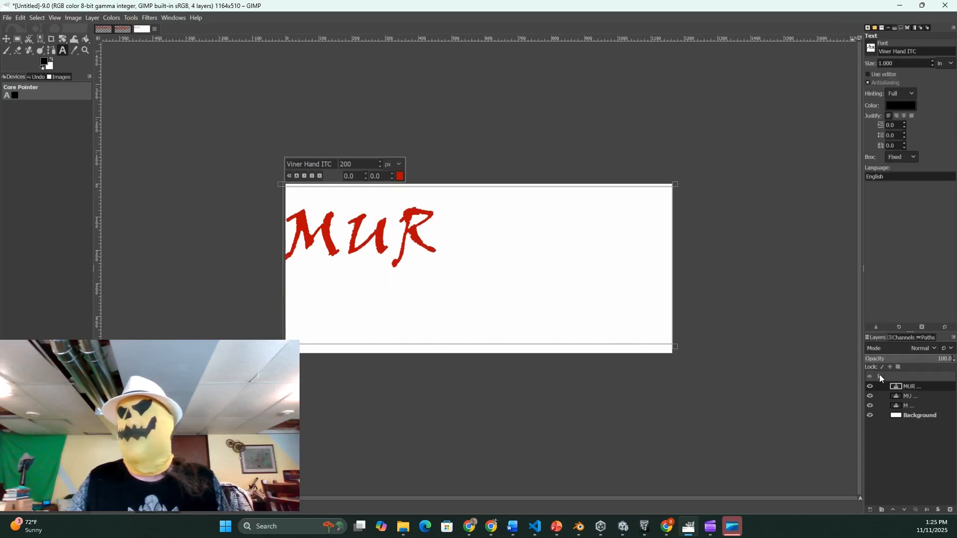
Step: Build the MURD and MURDE text layers by duplicating the newest layer and adding one letter each time
{"action": "right_click", "coordinate": [916, 385]}
{"action": "left_click", "coordinate": [878, 128]}
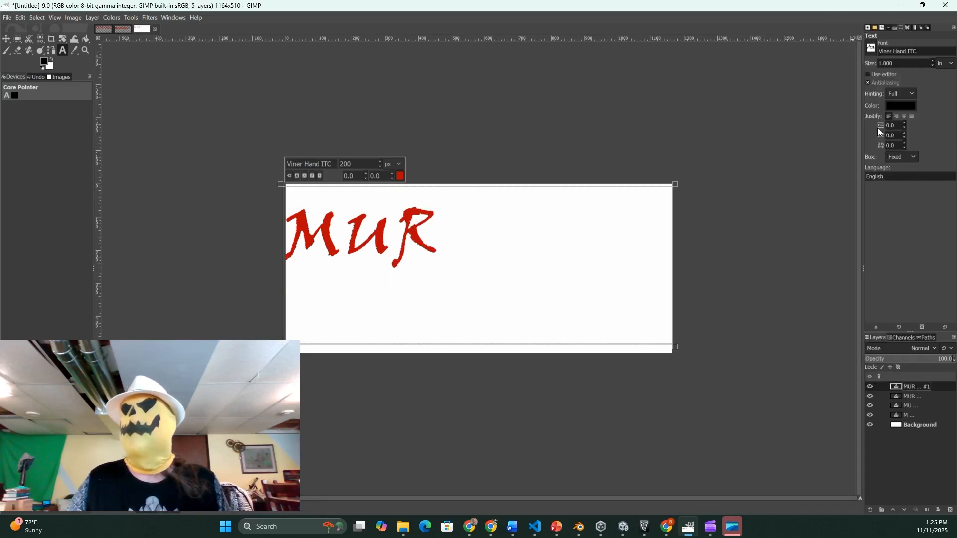
{"action": "type", "text": "D"}
{"action": "right_click", "coordinate": [920, 387]}
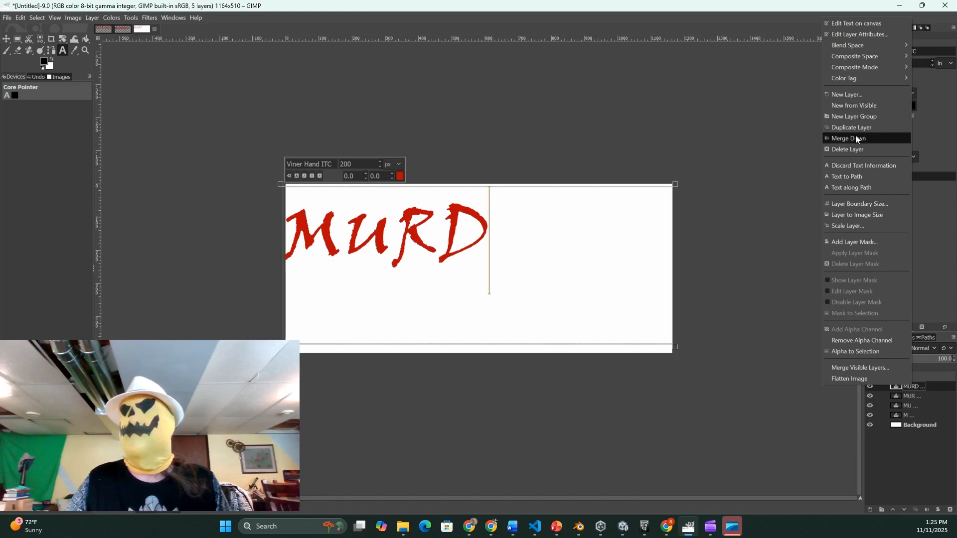
{"action": "left_click", "coordinate": [856, 127]}
{"action": "type", "text": "E"}
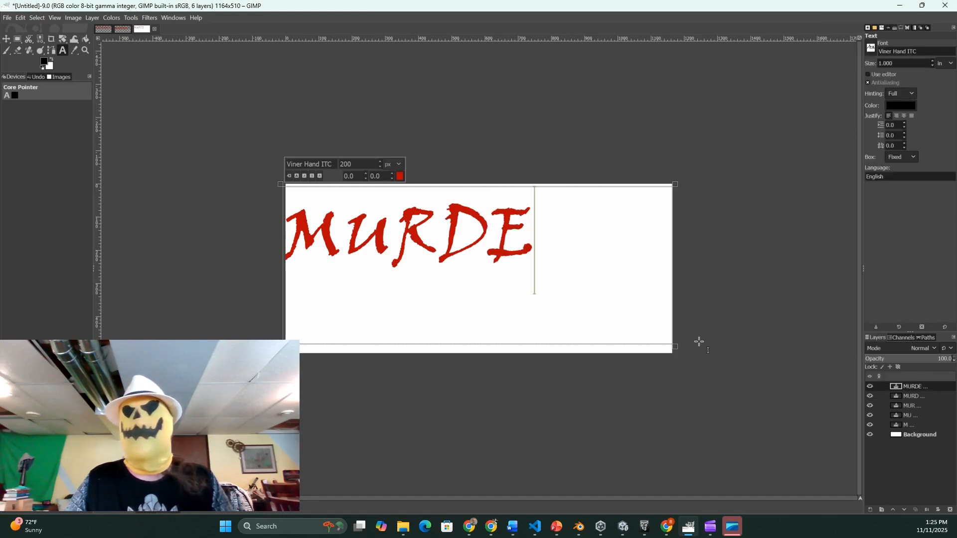
Step: Continue the duplicated text layers with MURDER and MURDER!, adding one character per copy, and duplicate the MURDER! layer
{"action": "right_click", "coordinate": [910, 402]}
{"action": "left_click", "coordinate": [880, 156]}
{"action": "left_click", "coordinate": [529, 225]}
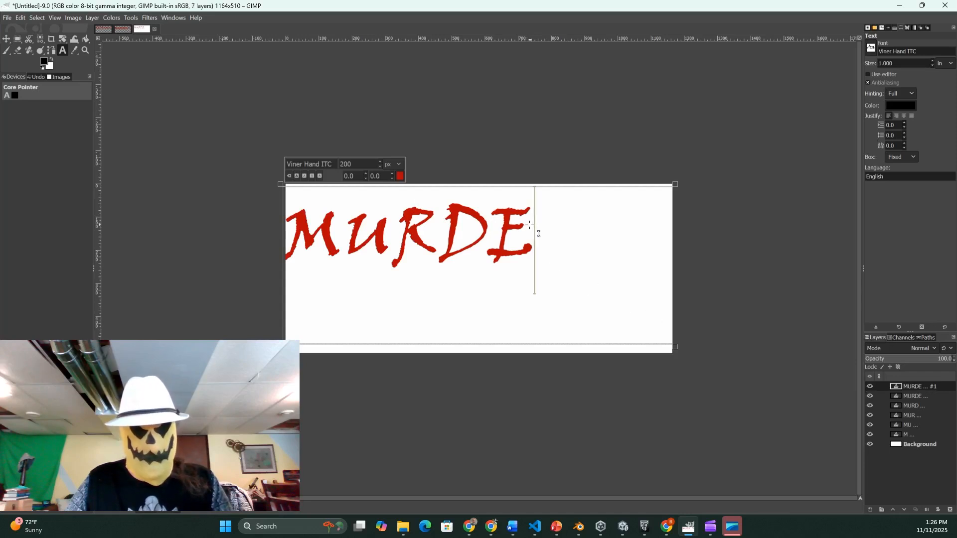
{"action": "type", "text": "R"}
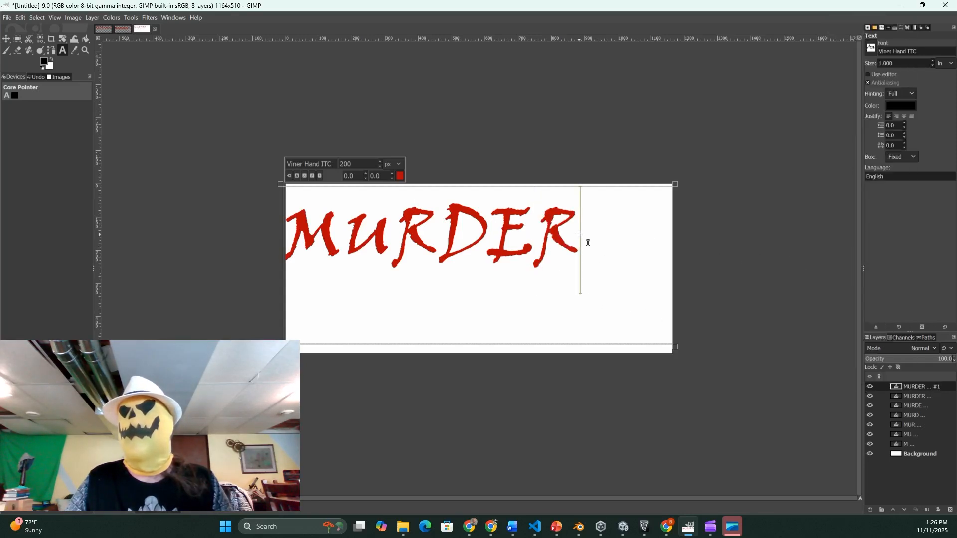
{"action": "type", "text": "!"}
{"action": "key", "text": "shift+ctrl+d"}
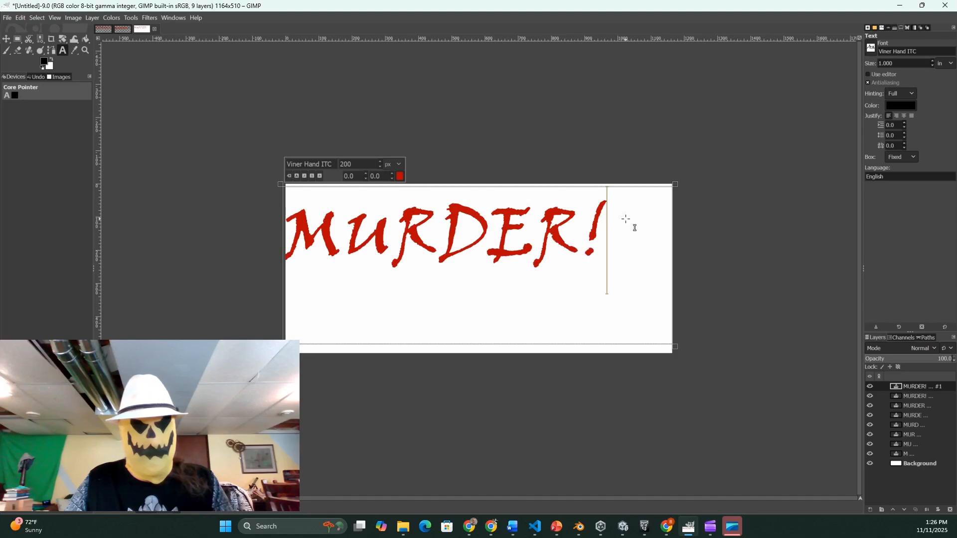
Step: Extend the newest copies to MURDER!! and MURDER!!! on separate layers, and duplicate the MURDER!!! layer
{"action": "type", "text": "!"}
{"action": "right_click", "coordinate": [911, 385]}
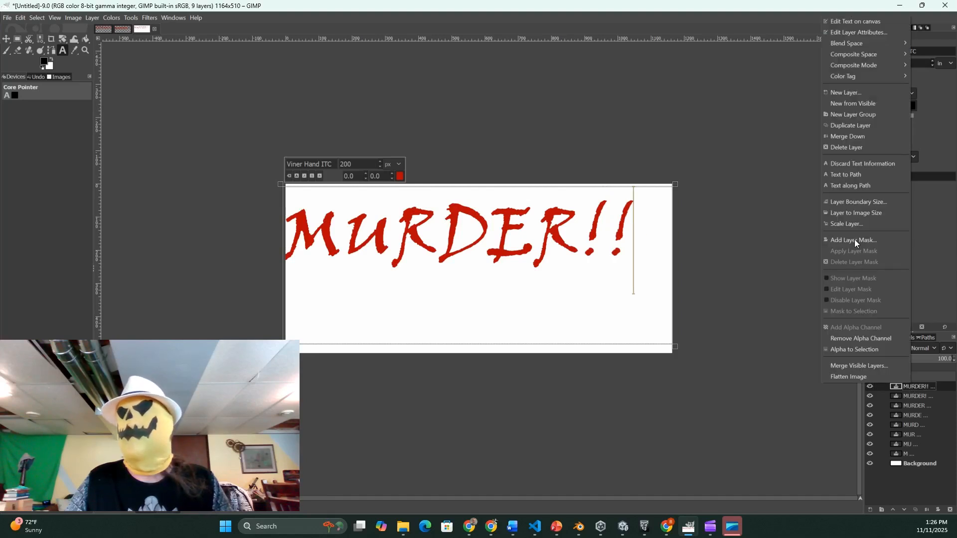
{"action": "left_click", "coordinate": [853, 127]}
{"action": "left_click", "coordinate": [642, 213]}
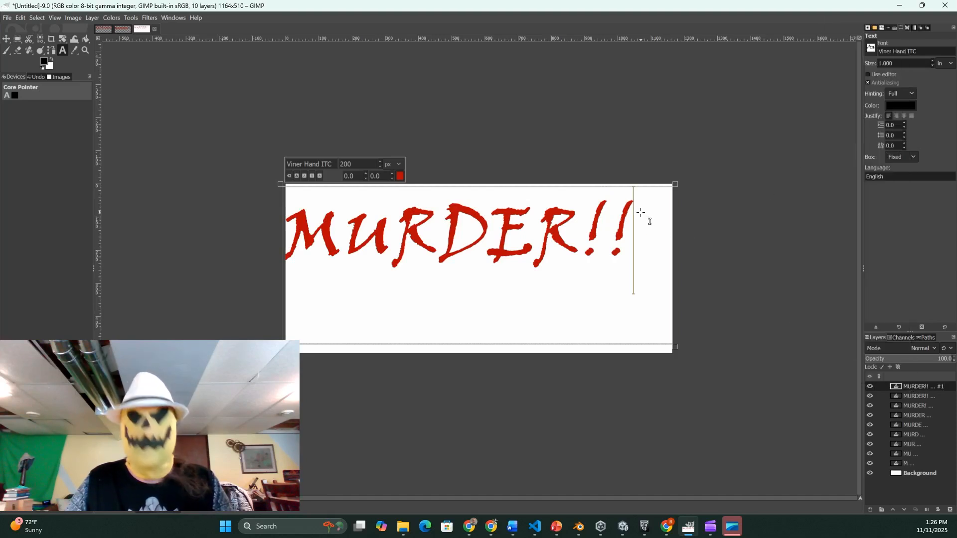
{"action": "type", "text": "!"}
{"action": "left_click", "coordinate": [916, 510]}
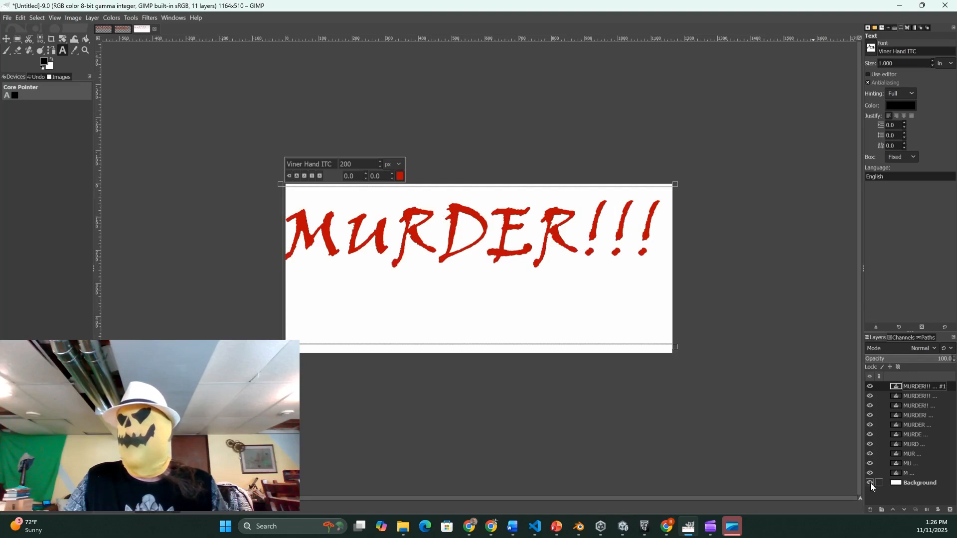
Step: Hide the Background and every text layer except M and MU
{"action": "left_click", "coordinate": [871, 483]}
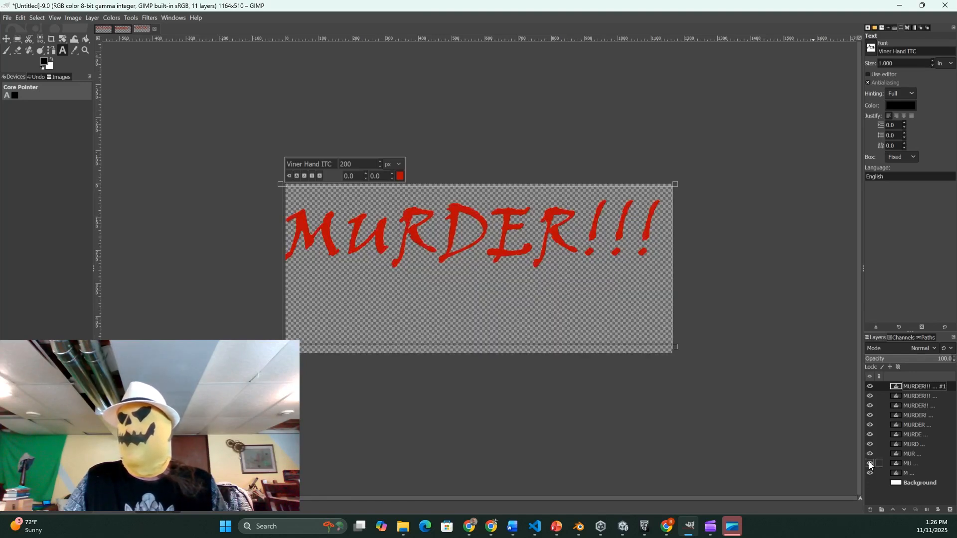
{"action": "left_click", "coordinate": [870, 397]}
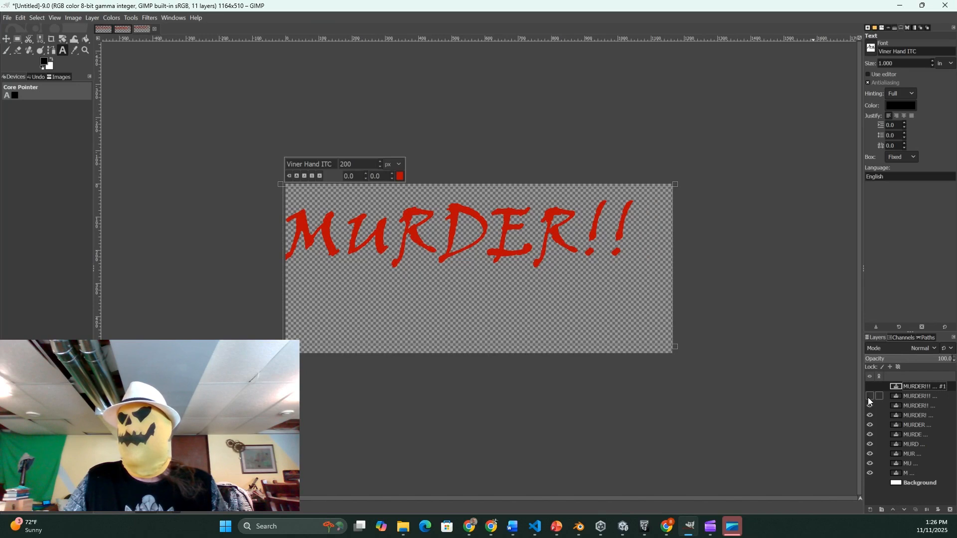
{"action": "left_click", "coordinate": [870, 406]}
{"action": "left_click", "coordinate": [870, 416]}
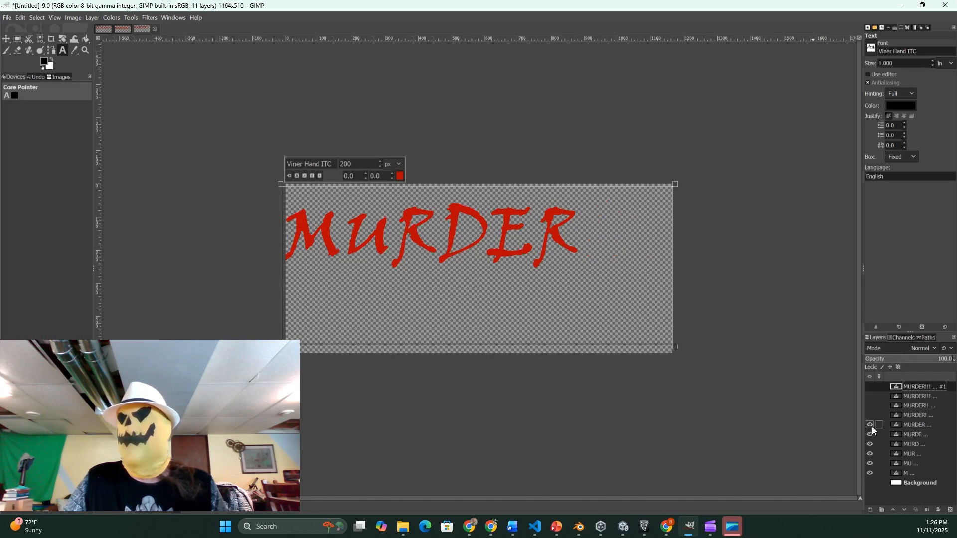
{"action": "left_click", "coordinate": [870, 425]}
{"action": "left_click", "coordinate": [870, 434]}
{"action": "left_click", "coordinate": [870, 444]}
{"action": "left_click", "coordinate": [870, 454]}
{"action": "left_click", "coordinate": [870, 463]}
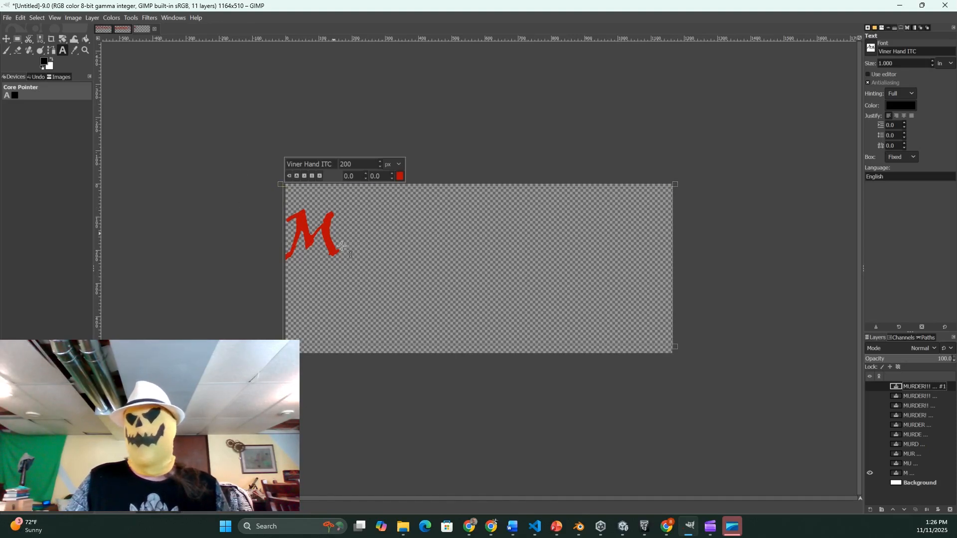
{"action": "left_click", "coordinate": [870, 463]}
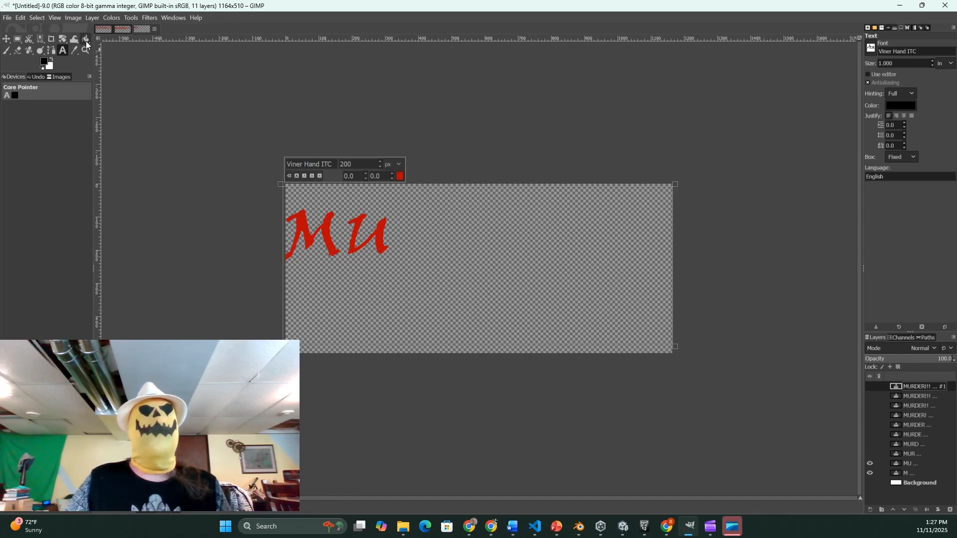
Step: On the MU layer, pull the lower-left foot of the M downward into a drip with Warp Transform
{"action": "left_click", "coordinate": [71, 38]}
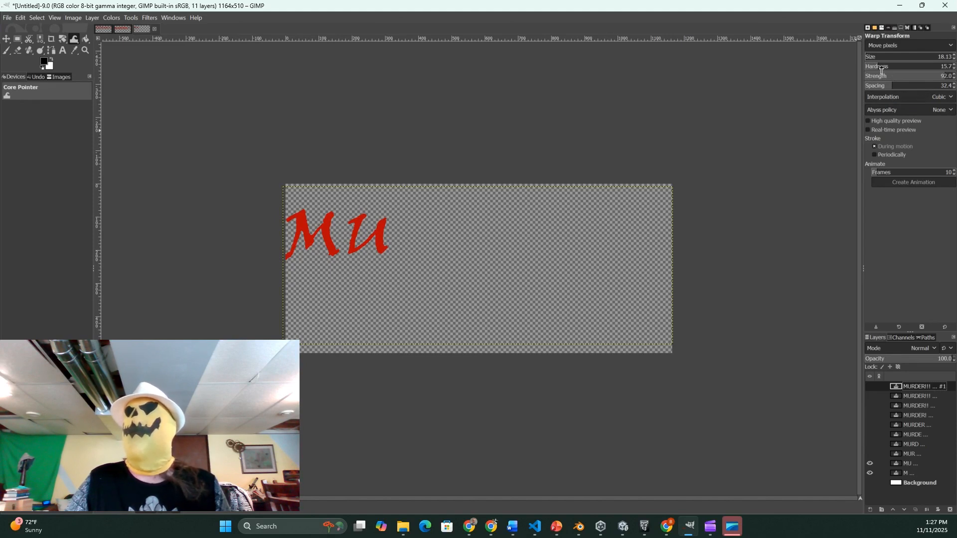
{"action": "key", "text": "z"}
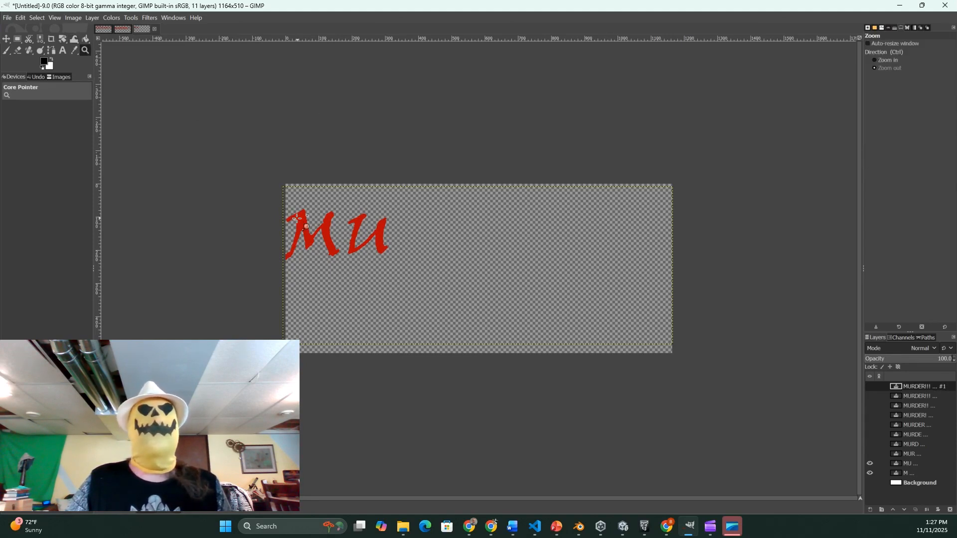
{"action": "left_click", "coordinate": [298, 218]}
{"action": "left_click", "coordinate": [875, 60]}
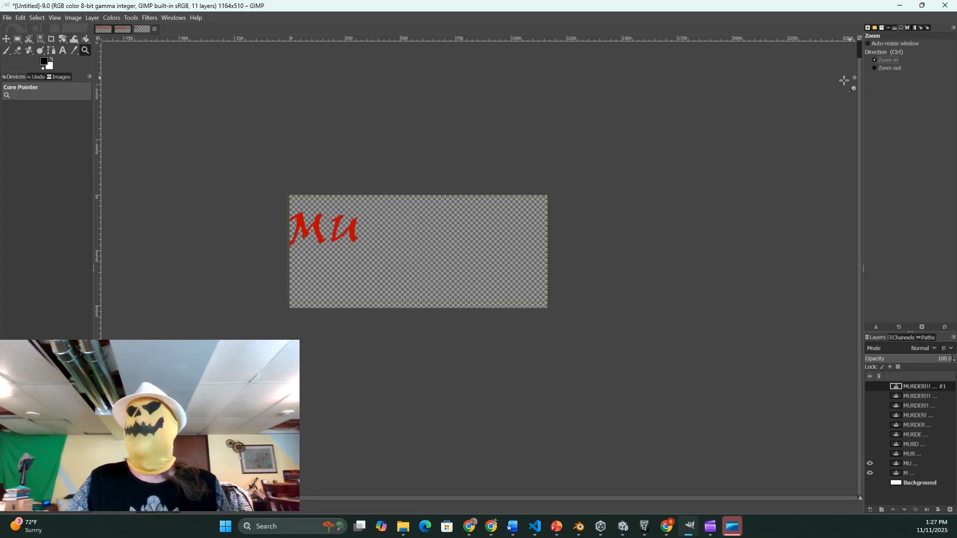
{"action": "left_click", "coordinate": [313, 233]}
{"action": "left_click", "coordinate": [313, 233]}
{"action": "left_click", "coordinate": [313, 233]}
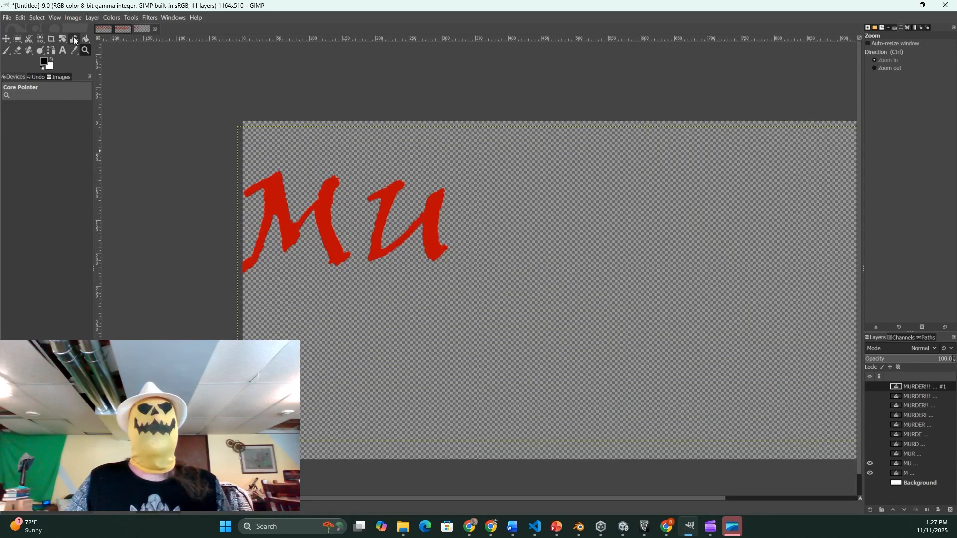
{"action": "left_click", "coordinate": [74, 39]}
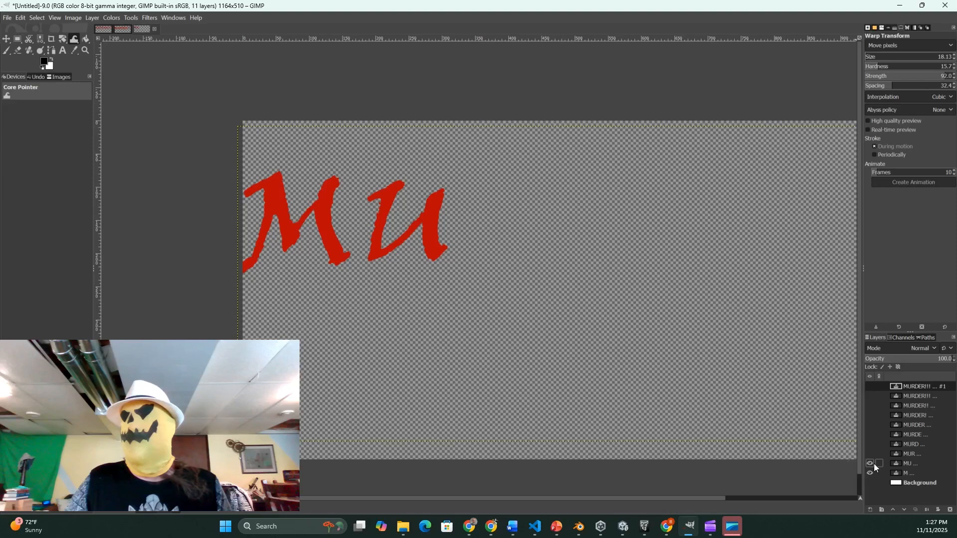
{"action": "left_click", "coordinate": [908, 463]}
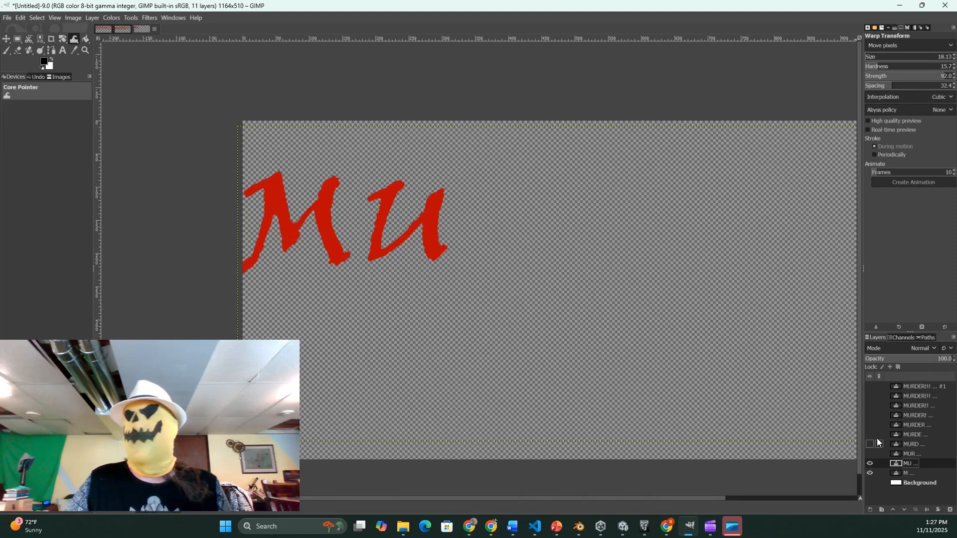
{"action": "mouse_move", "coordinate": [250, 267]}
{"action": "left_mouse_down"}
{"action": "mouse_move", "coordinate": [253, 313]}
{"action": "mouse_move", "coordinate": [247, 261]}
{"action": "mouse_move", "coordinate": [244, 292]}
{"action": "left_mouse_up"}
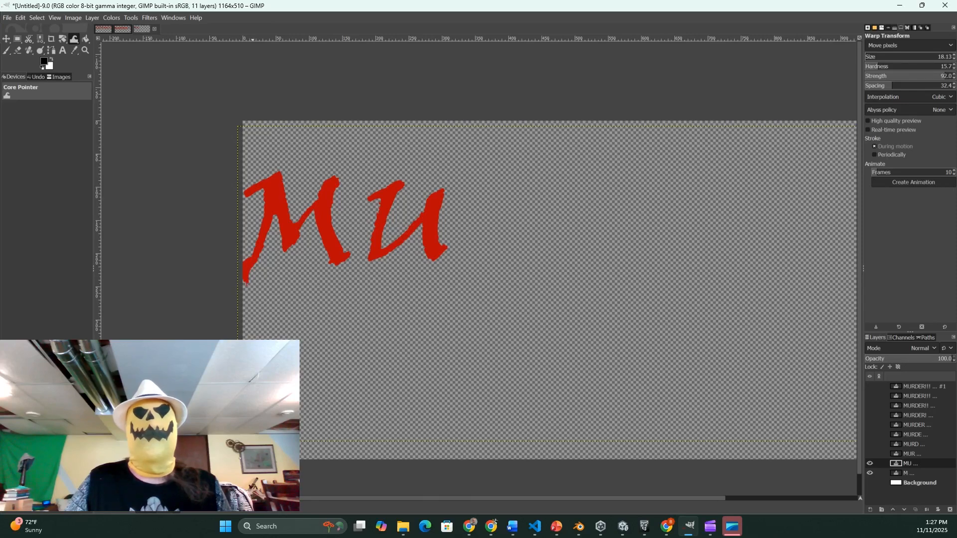
Step: On the MU layer, warp small drips downward from the middle and right feet of the M
{"action": "mouse_move", "coordinate": [285, 247]}
{"action": "left_mouse_down"}
{"action": "mouse_move", "coordinate": [289, 264]}
{"action": "mouse_move", "coordinate": [333, 259]}
{"action": "left_mouse_up"}
{"action": "left_click", "coordinate": [904, 472]}
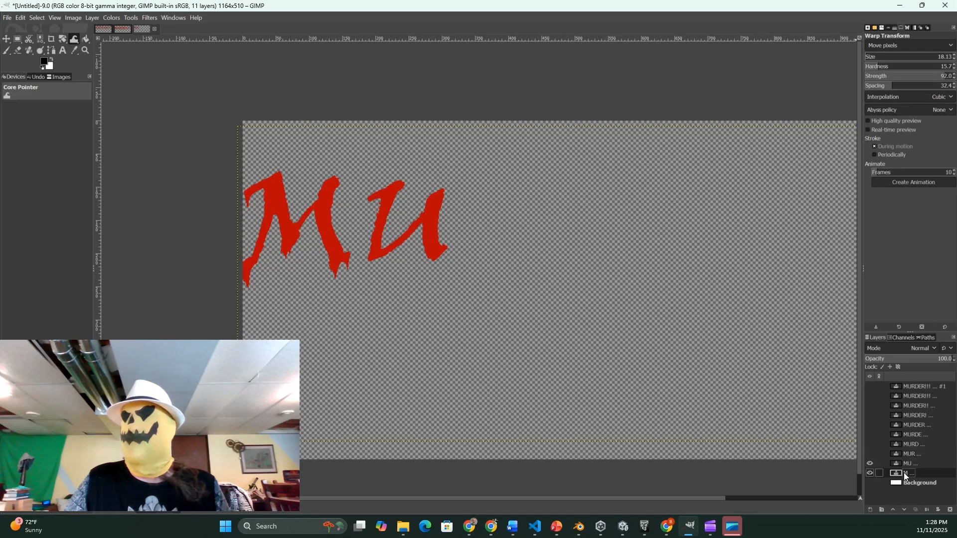
{"action": "left_click", "coordinate": [908, 463]}
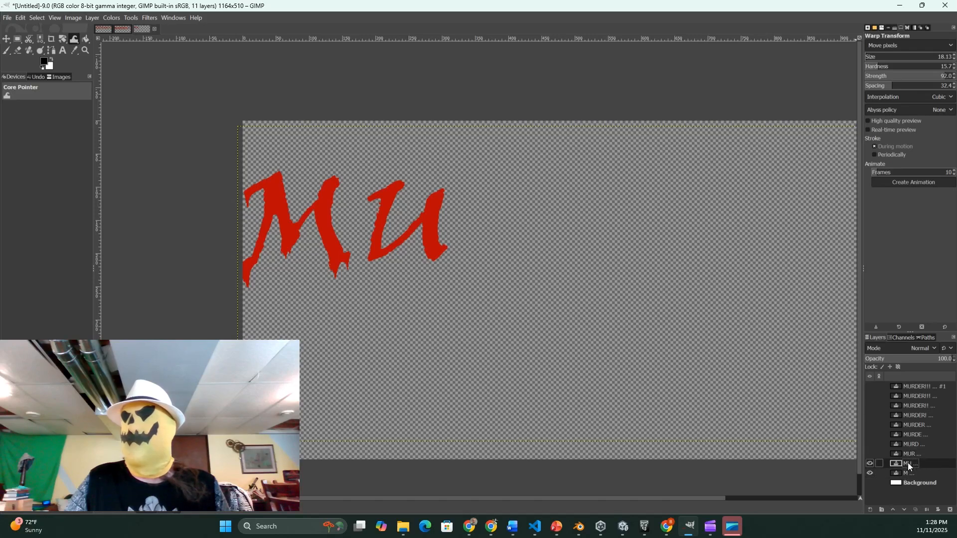
Step: Show and select the MUR layer and pull longer drips from the lower edges of the M and U
{"action": "left_click", "coordinate": [871, 455]}
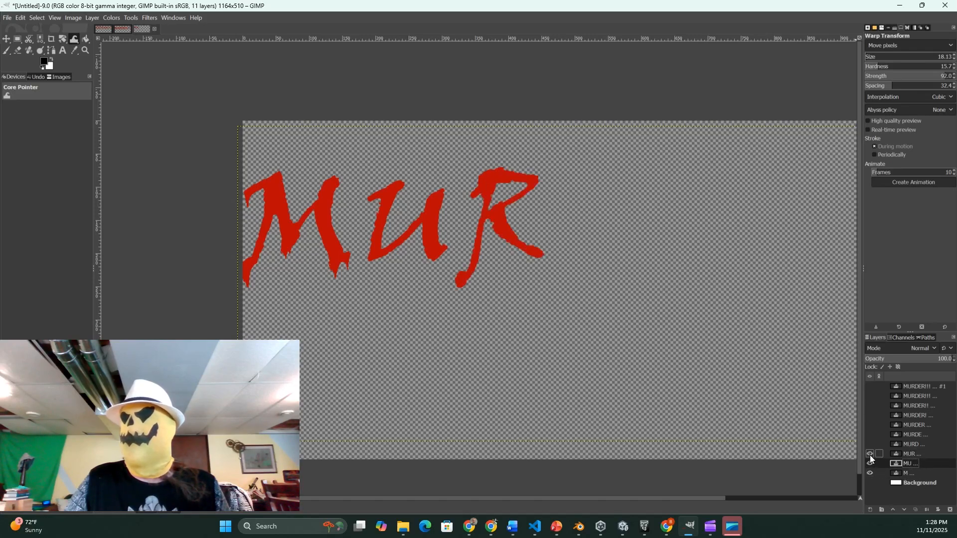
{"action": "left_click", "coordinate": [909, 454]}
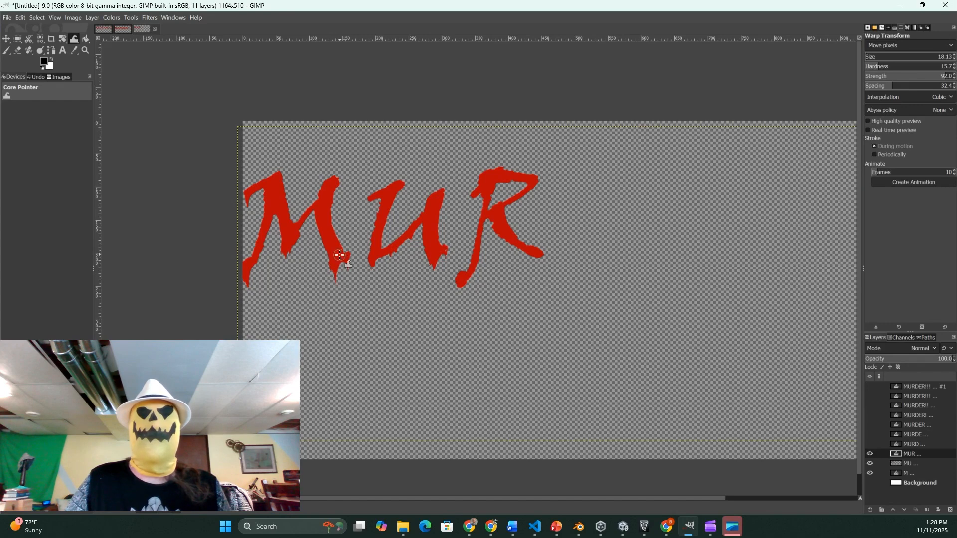
{"action": "left_click_drag", "start_coordinate": [334, 278], "coordinate": [344, 343]}
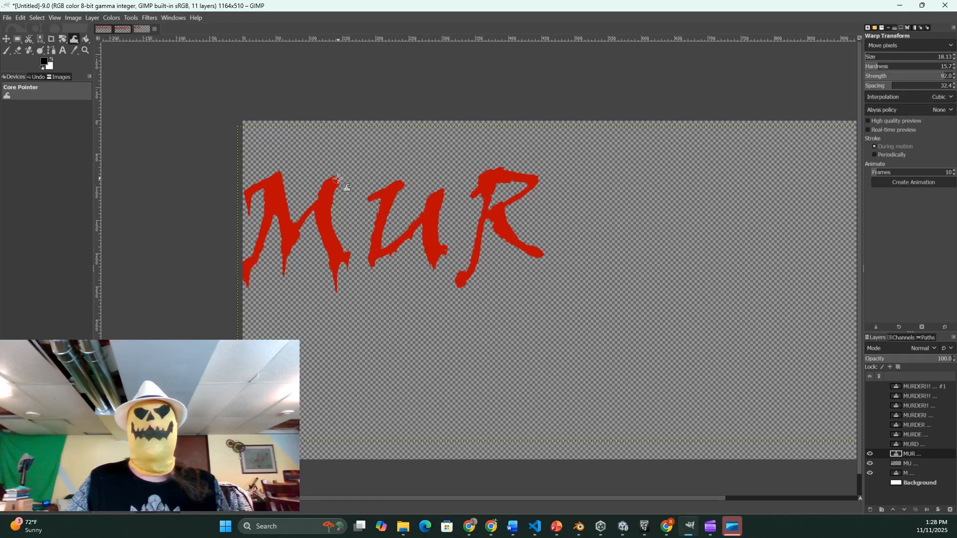
Step: Show and select the MURD layer and warp drips from the right leg and lower-left foot of the R
{"action": "left_click", "coordinate": [870, 444]}
{"action": "left_click", "coordinate": [917, 445]}
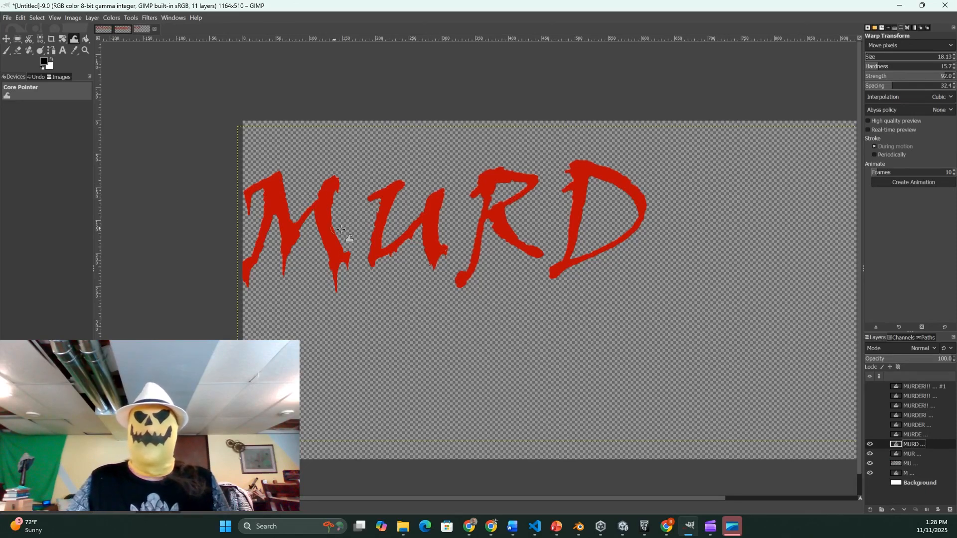
{"action": "left_click_drag", "start_coordinate": [532, 252], "coordinate": [533, 250]}
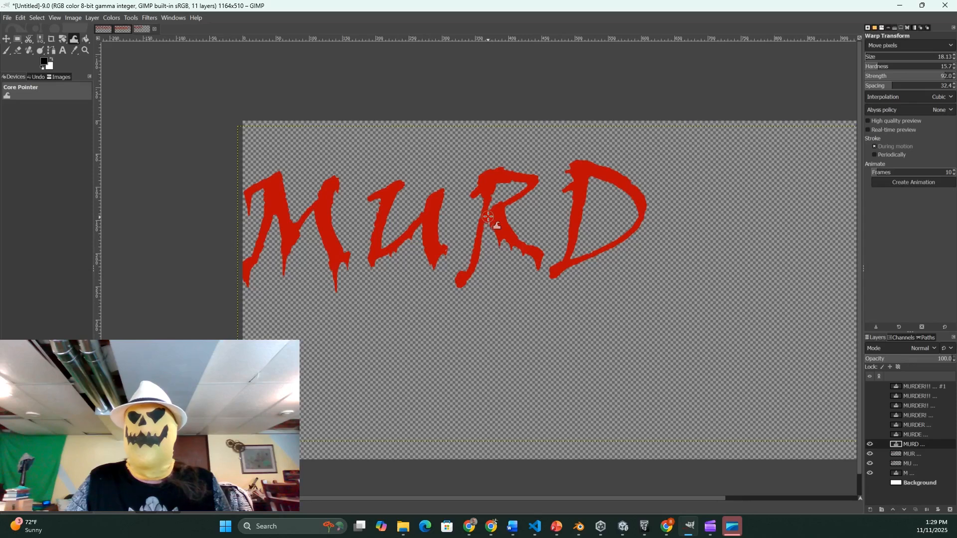
{"action": "left_click_drag", "start_coordinate": [462, 278], "coordinate": [461, 300]}
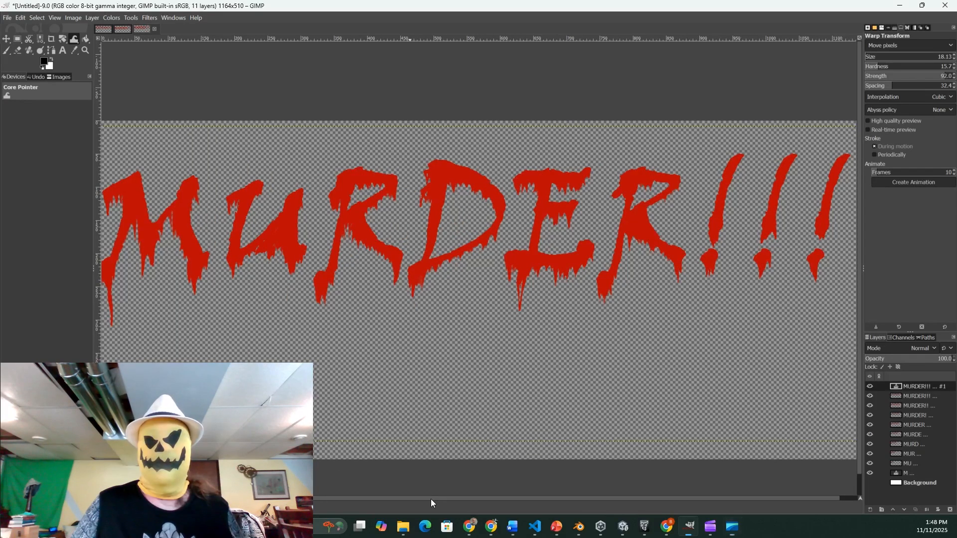
Step: Fit the canvas to the layers and delete the Background layer
{"action": "key", "text": "z"}
{"action": "key", "text": "1"}
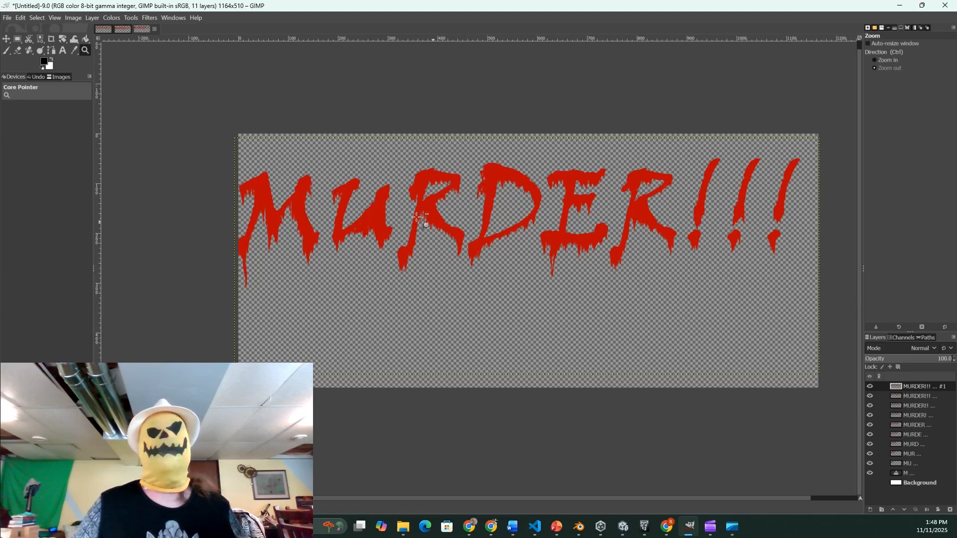
{"action": "left_click", "coordinate": [73, 18]}
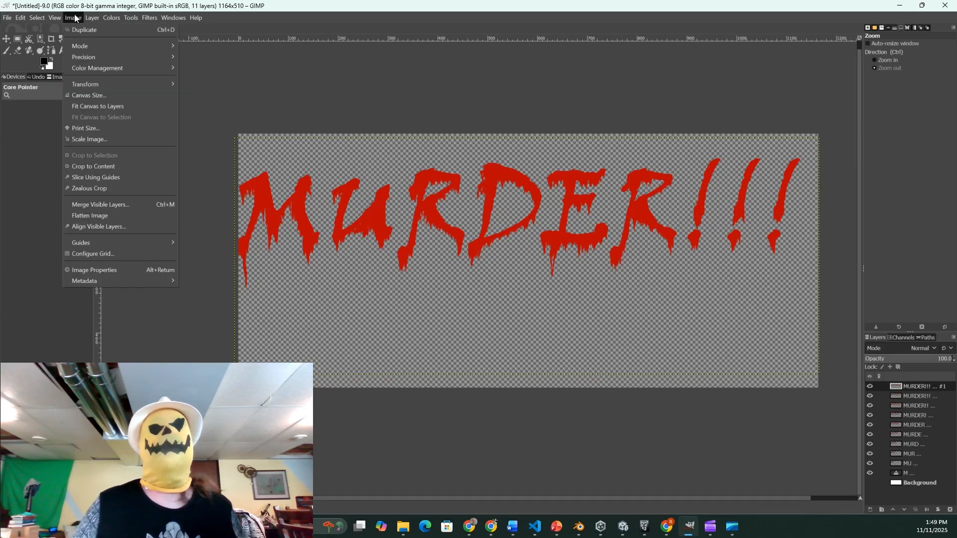
{"action": "left_click", "coordinate": [91, 107]}
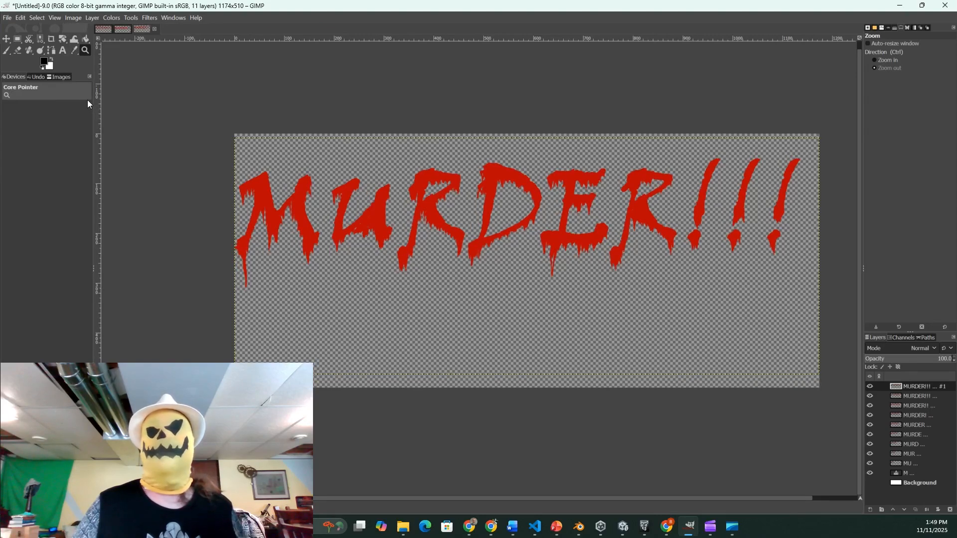
{"action": "right_click", "coordinate": [919, 484]}
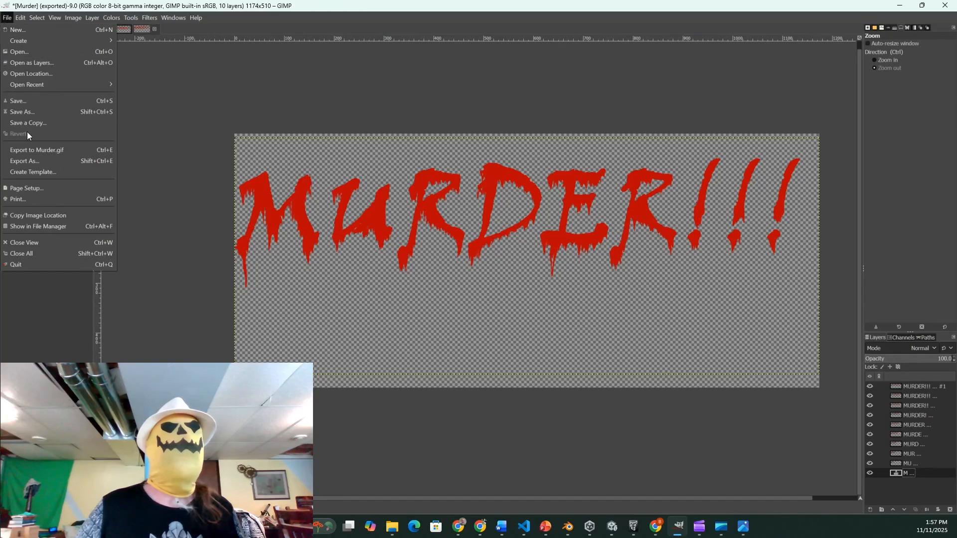
Step: Export the image as the animated Murder.gif with a 350 ms delay between frames, and open the GIF from the TextEffects folder in File Explorer
{"action": "left_click", "coordinate": [32, 161]}
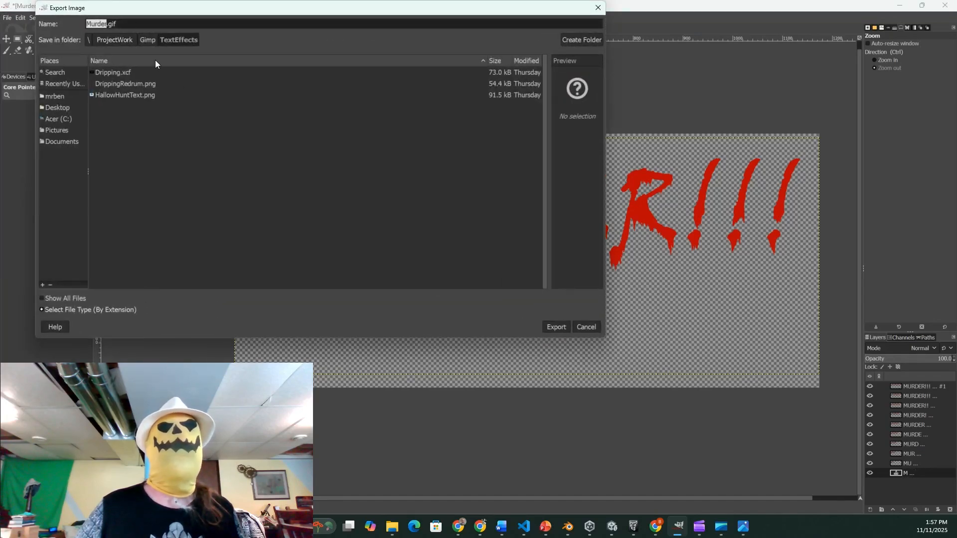
{"action": "left_click", "coordinate": [557, 327]}
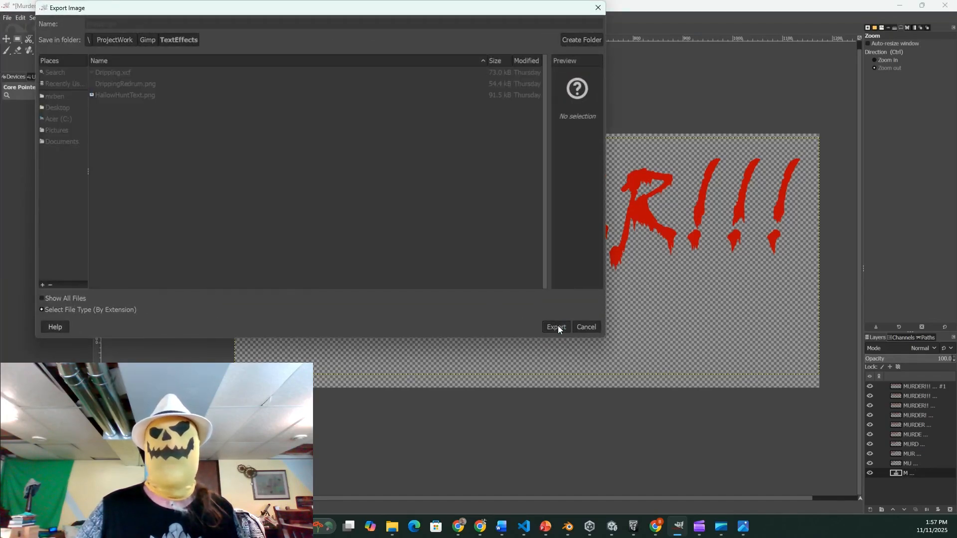
{"action": "left_click_drag", "start_coordinate": [541, 302], "coordinate": [516, 299]}
{"action": "type", "text": "350"}
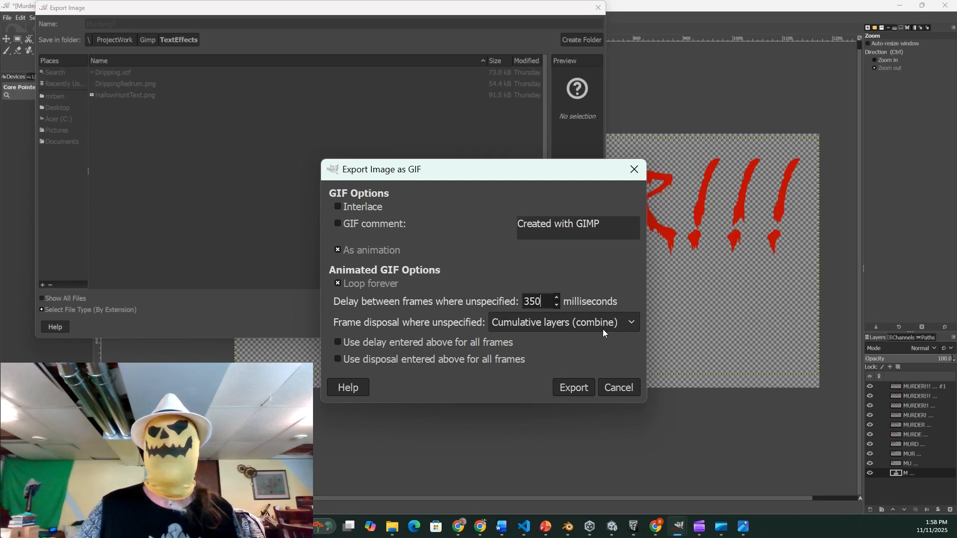
{"action": "left_click", "coordinate": [588, 387]}
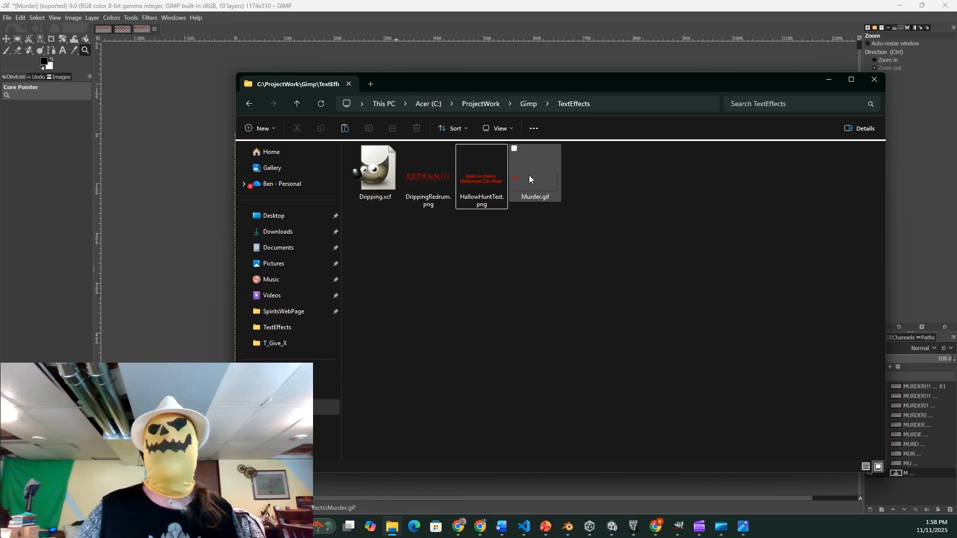
{"action": "double_click", "coordinate": [529, 176]}
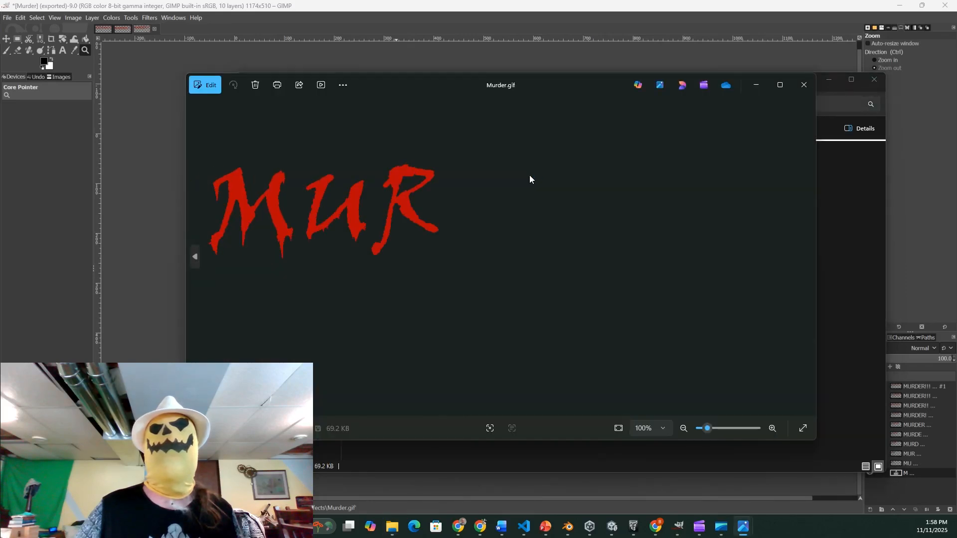